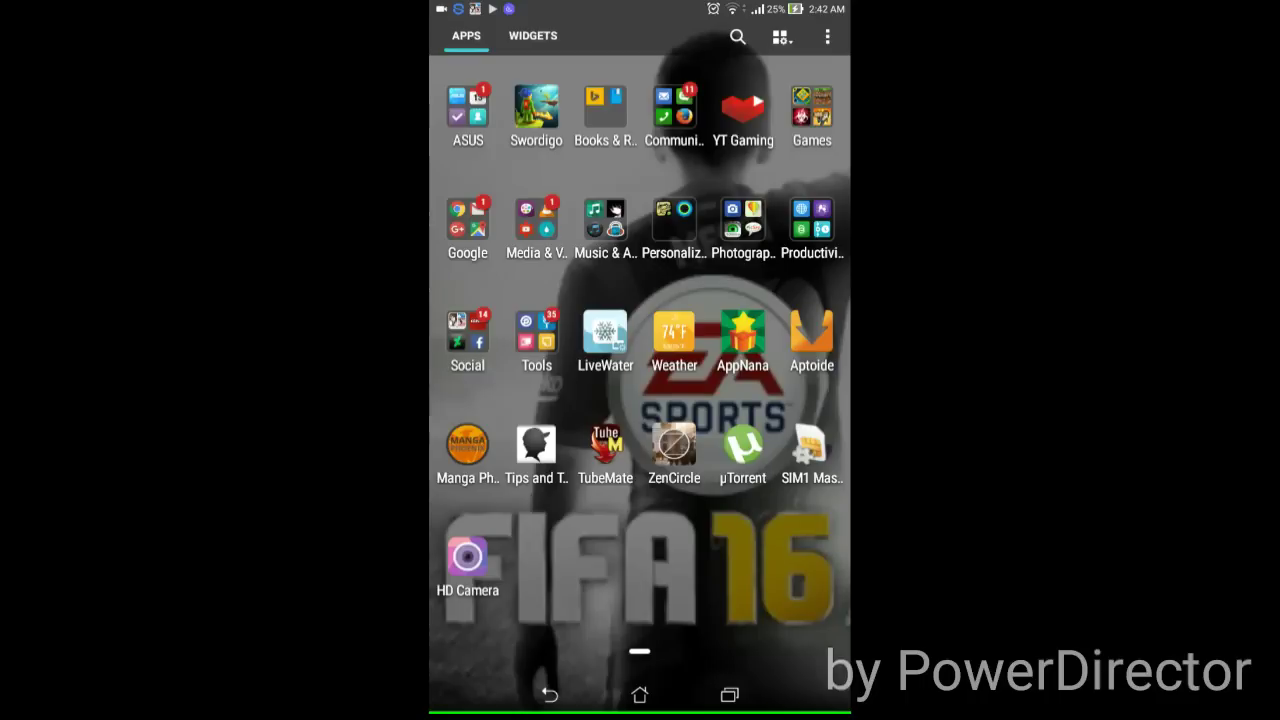
# Leave the app list and go back to the BubbleUPnP Play Store page via Recent apps
pyautogui.click(551, 695)
pyautogui.click(550, 695)
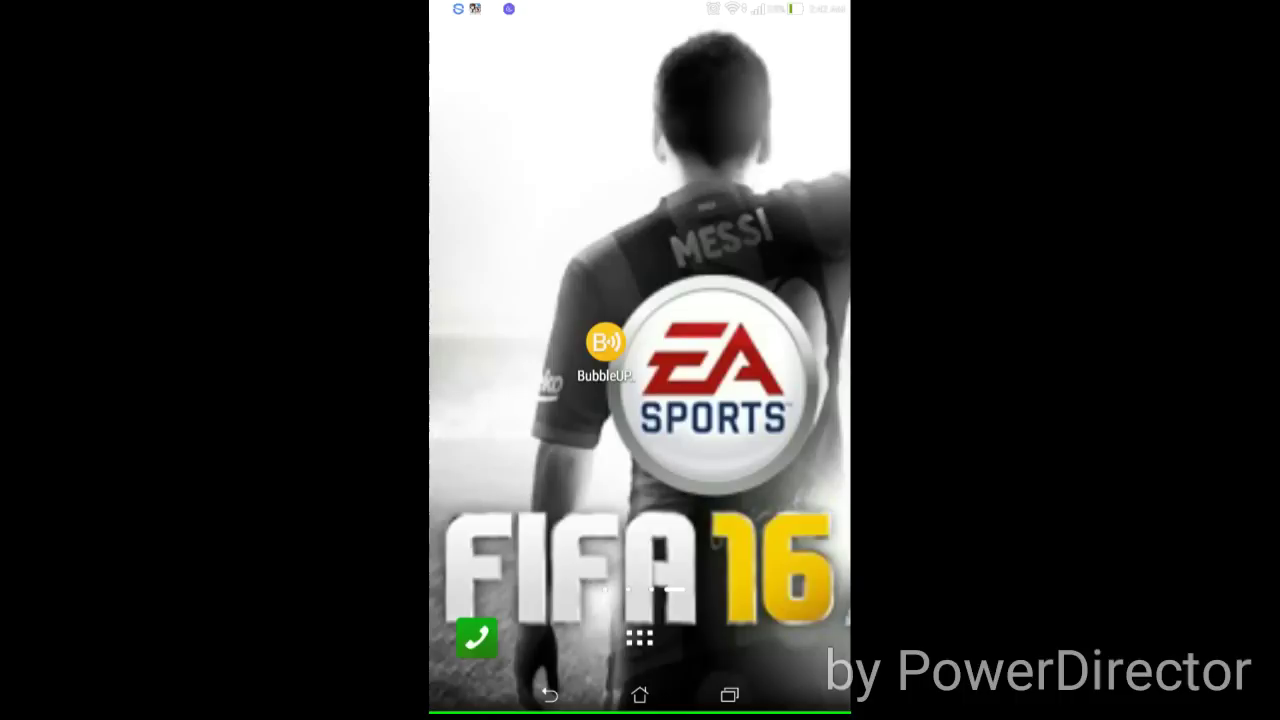
pyautogui.click(730, 696)
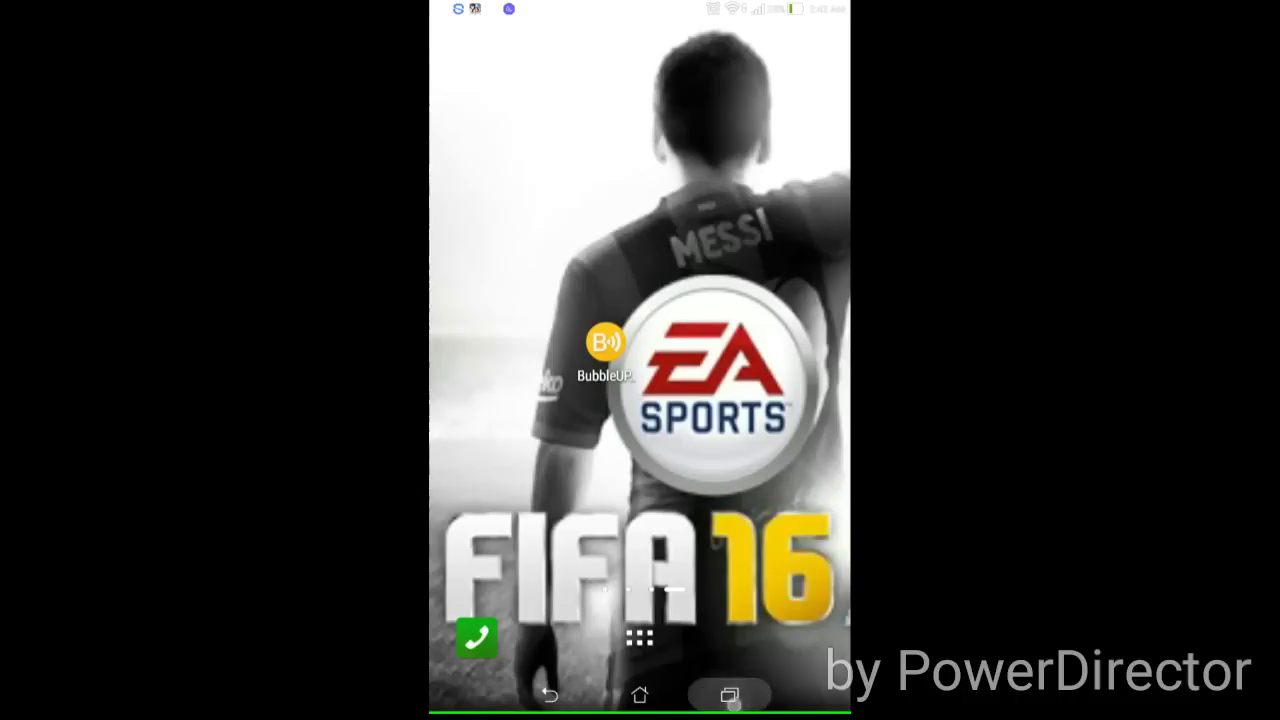
pyautogui.click(640, 260)
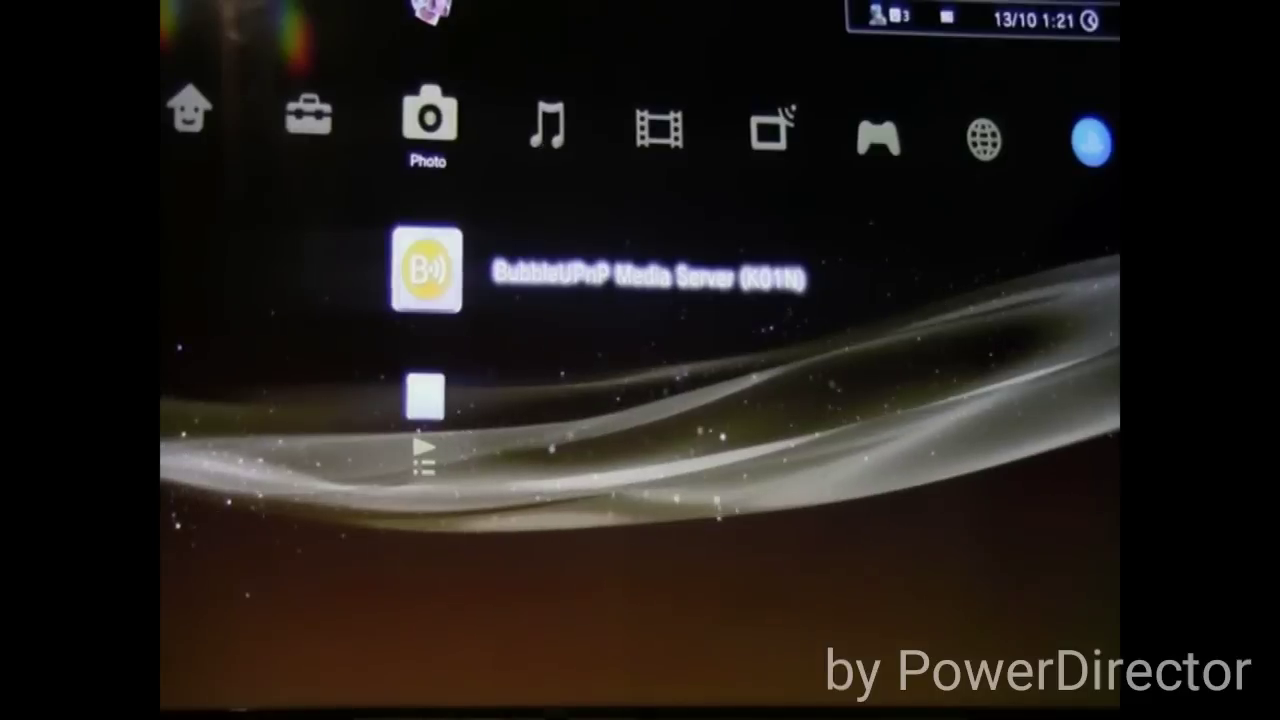
# Move from the Photo column to Video and run Search for Media Servers
pyautogui.press('Up')
pyautogui.press('Up')
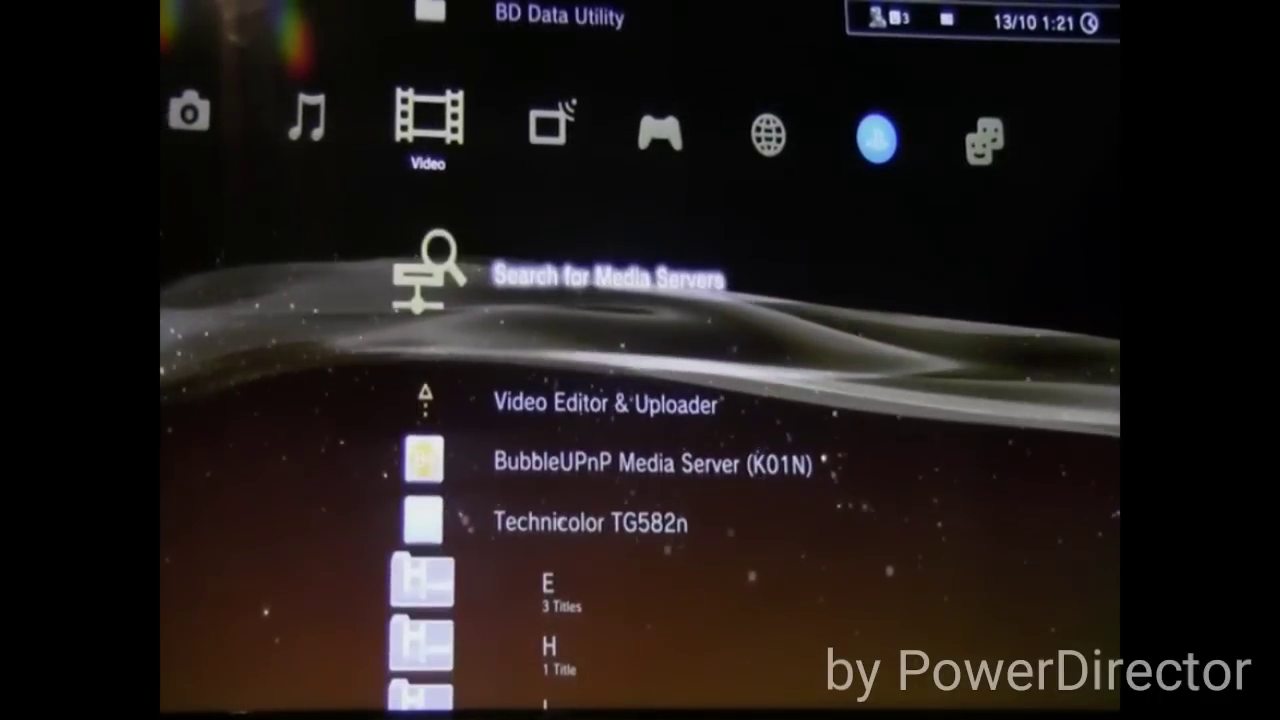
pyautogui.press('Left')
pyautogui.press('Left')
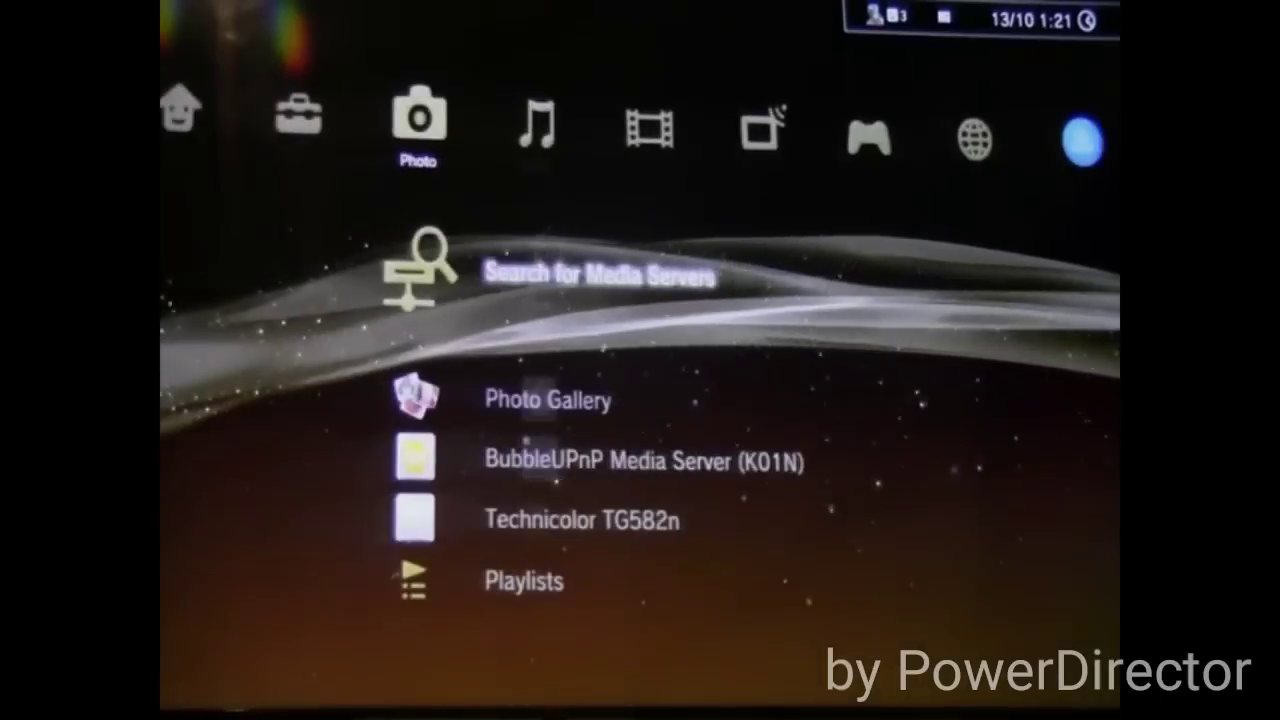
pyautogui.press('Right')
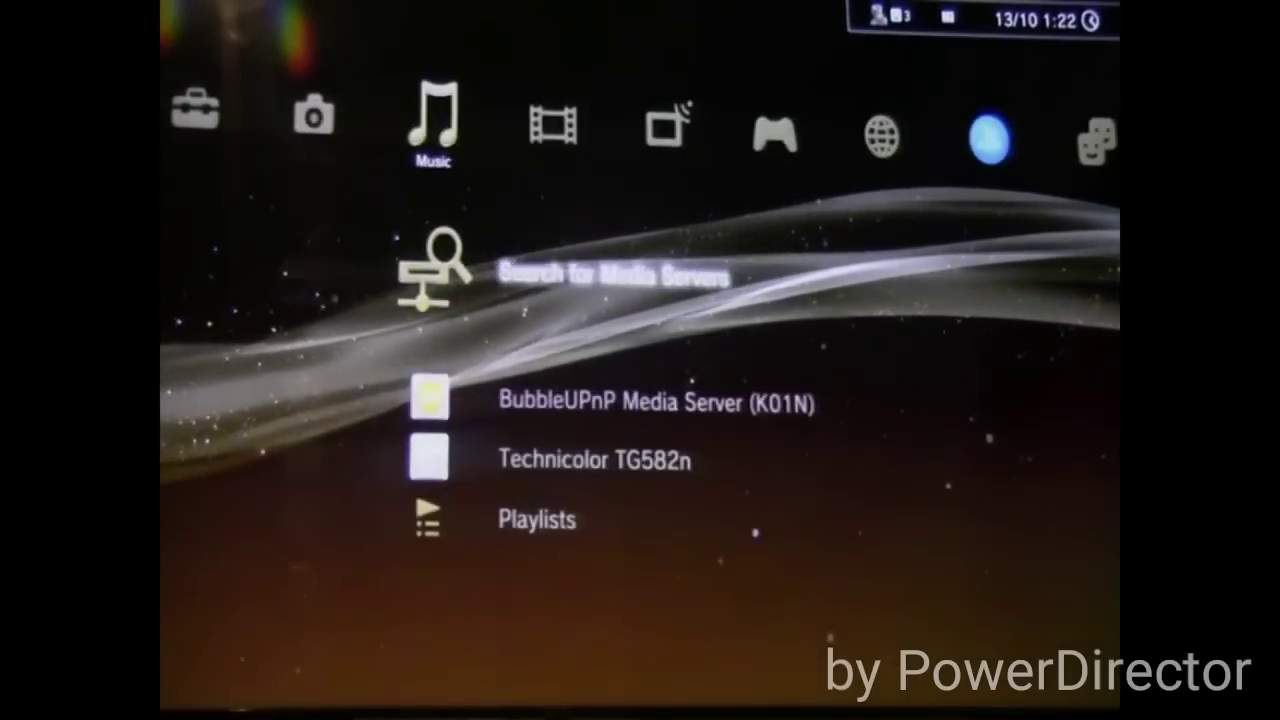
pyautogui.press('Right')
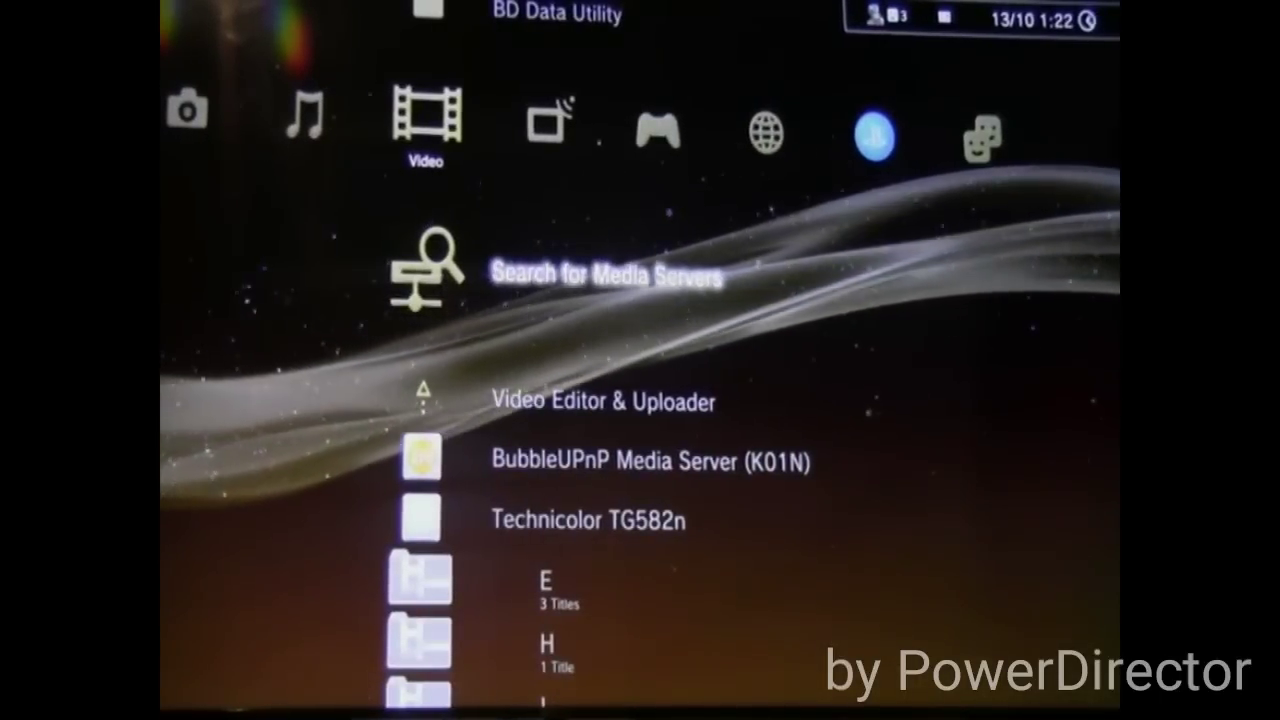
pyautogui.press('Return')
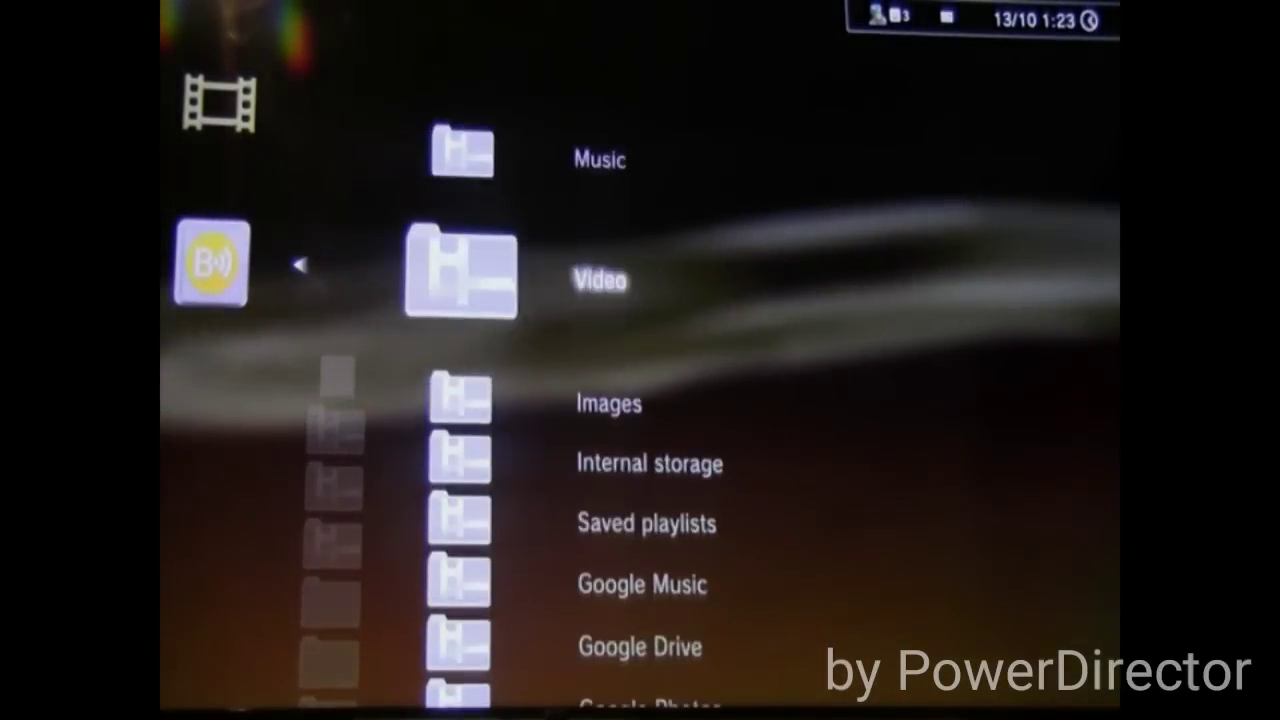
# Scroll BubbleUPnP Media Server's folders under Video, including Internal storage, then back out
pyautogui.press('Down')
pyautogui.press('Down')
pyautogui.press('Down')
pyautogui.press('Down')
pyautogui.press('Down')
pyautogui.press('Down')
pyautogui.press('Down')
pyautogui.press('Down')
pyautogui.press('Down')
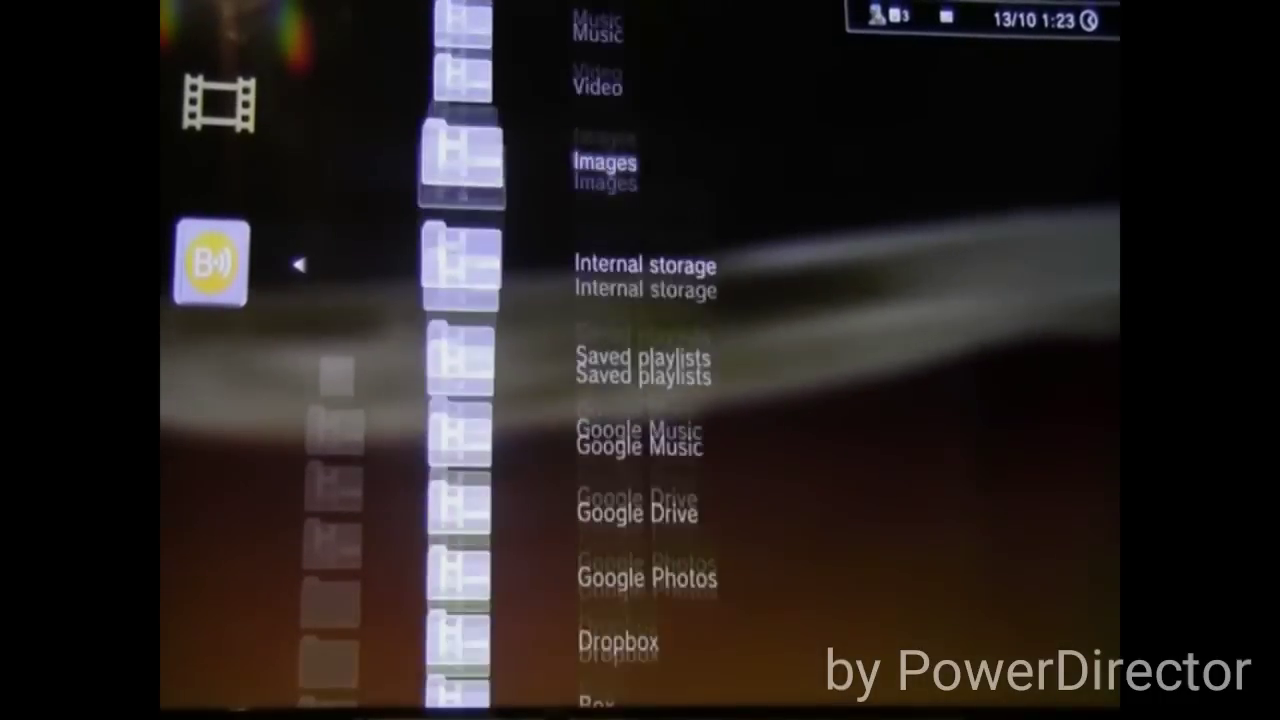
pyautogui.press('Up')
pyautogui.press('Down')
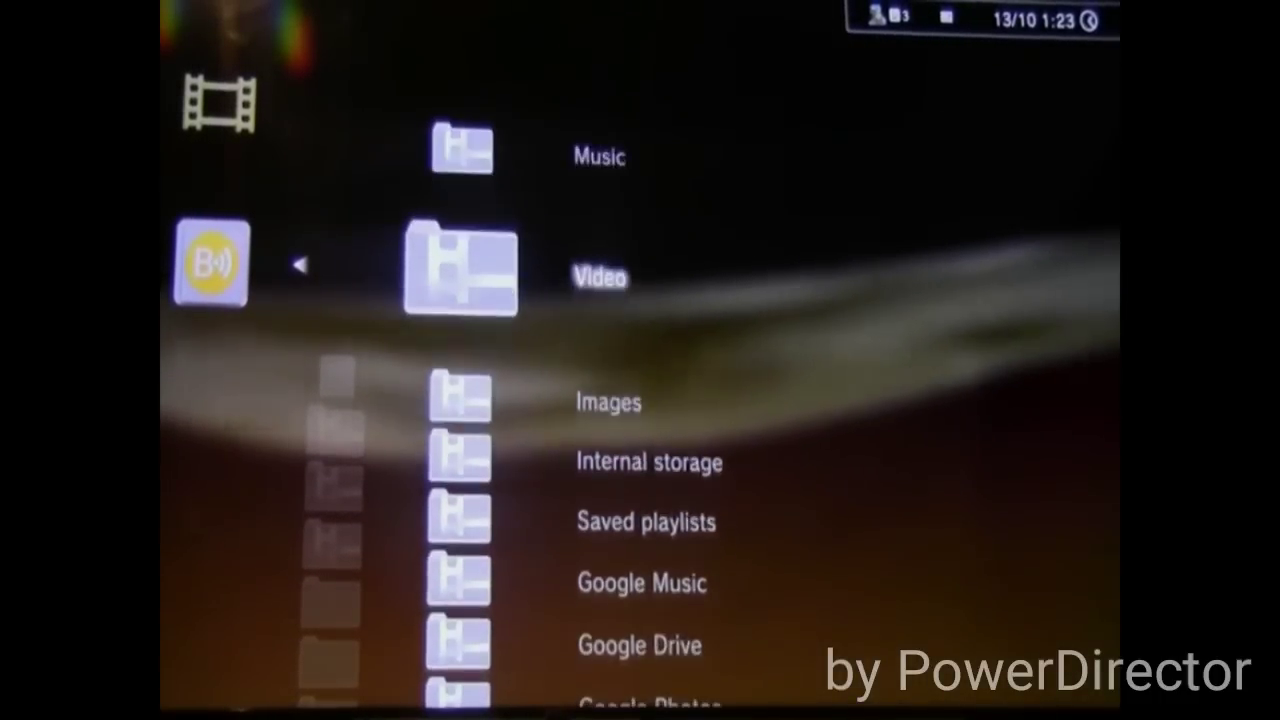
pyautogui.press('Down')
pyautogui.press('Down')
pyautogui.press('Down')
pyautogui.press('Up')
pyautogui.press('Up')
pyautogui.press('Up')
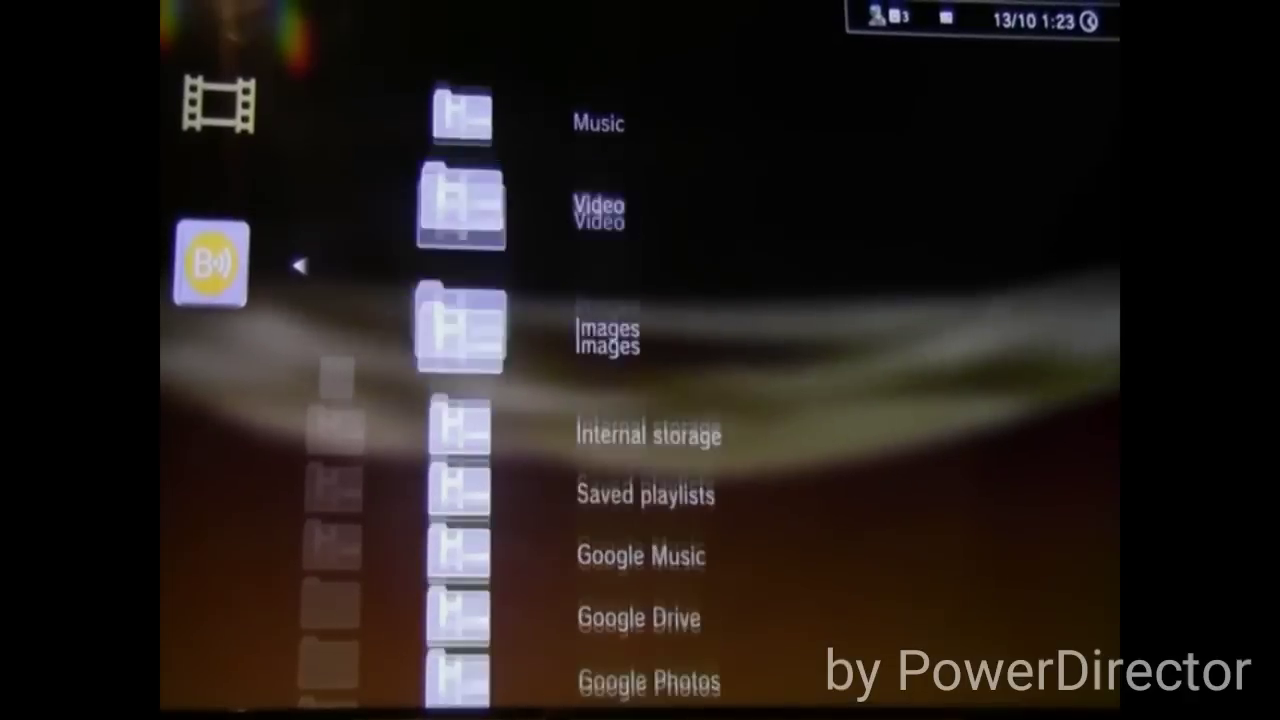
pyautogui.press('Escape')
# Open BubbleUPnP Media Server under Music, scroll to All tracks, and back out
pyautogui.press('Left')
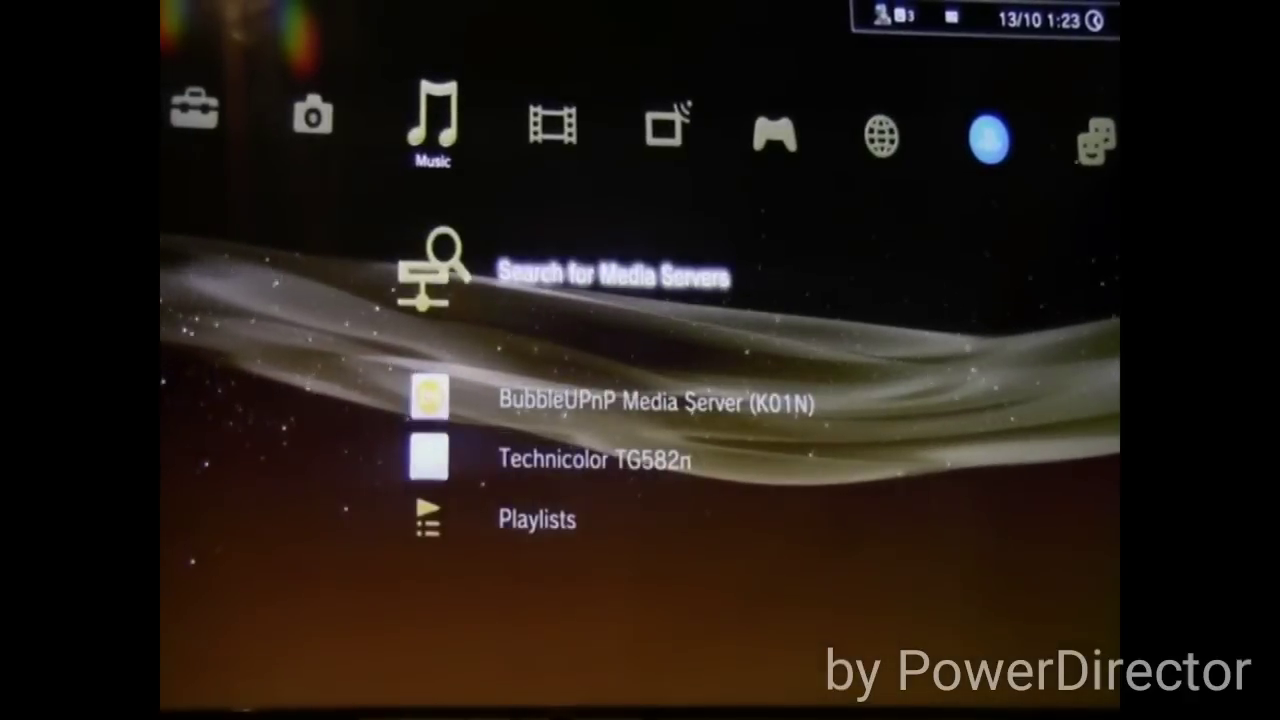
pyautogui.press('Down')
pyautogui.press('Up')
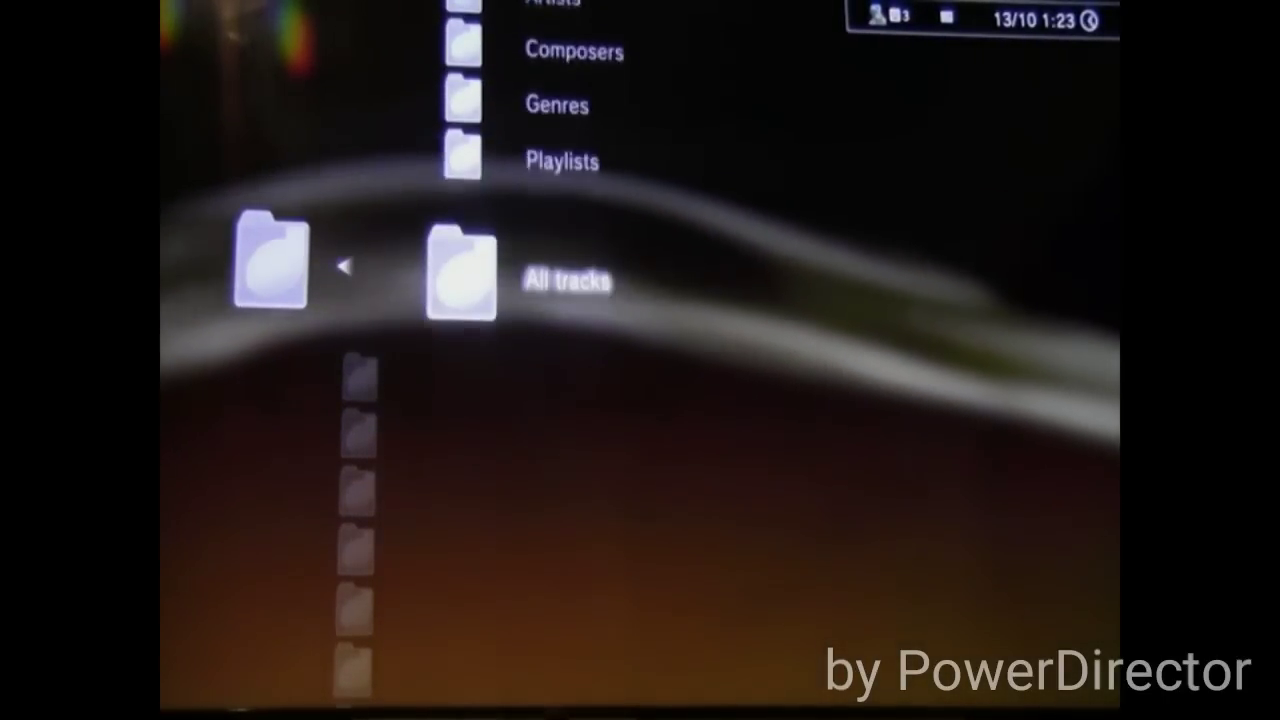
pyautogui.press('Escape')
pyautogui.press('Left')
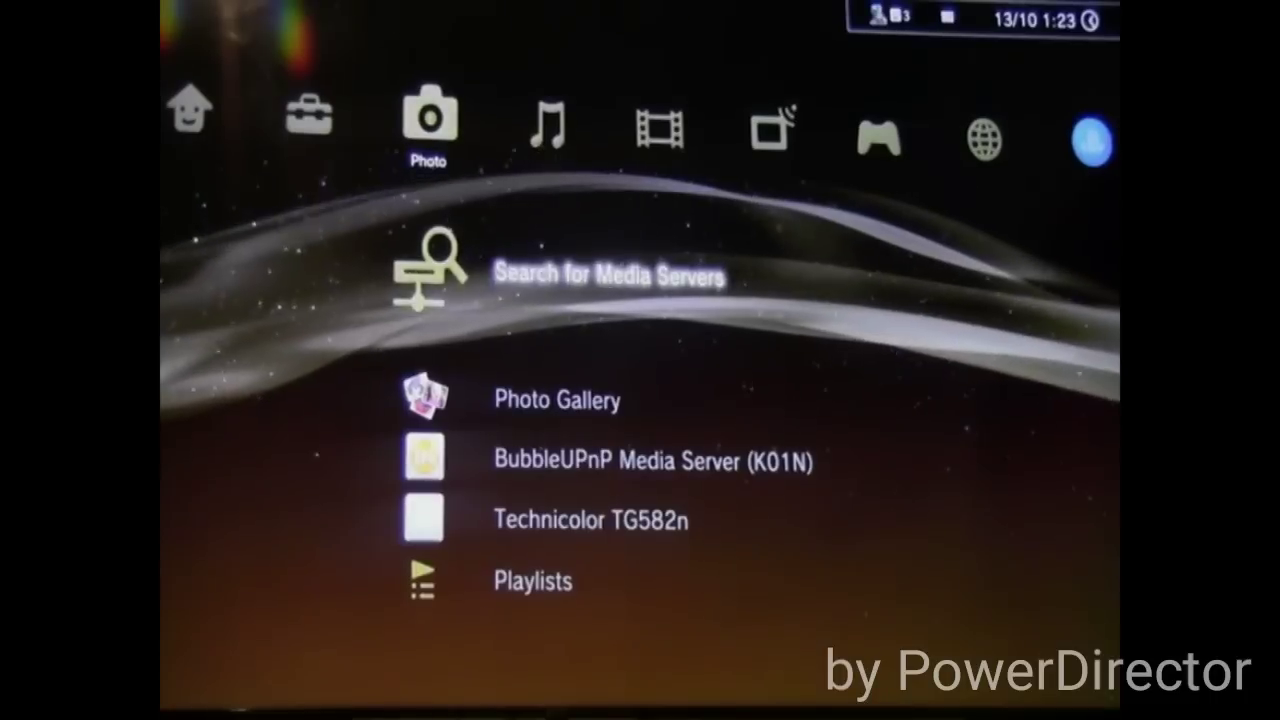
# Browse the phone's image folders, such as Camera and WhatsApp Images, through BubbleUPnP under Photo
pyautogui.press('Down')
pyautogui.press('Down')
pyautogui.press('Return')
pyautogui.press('Down')
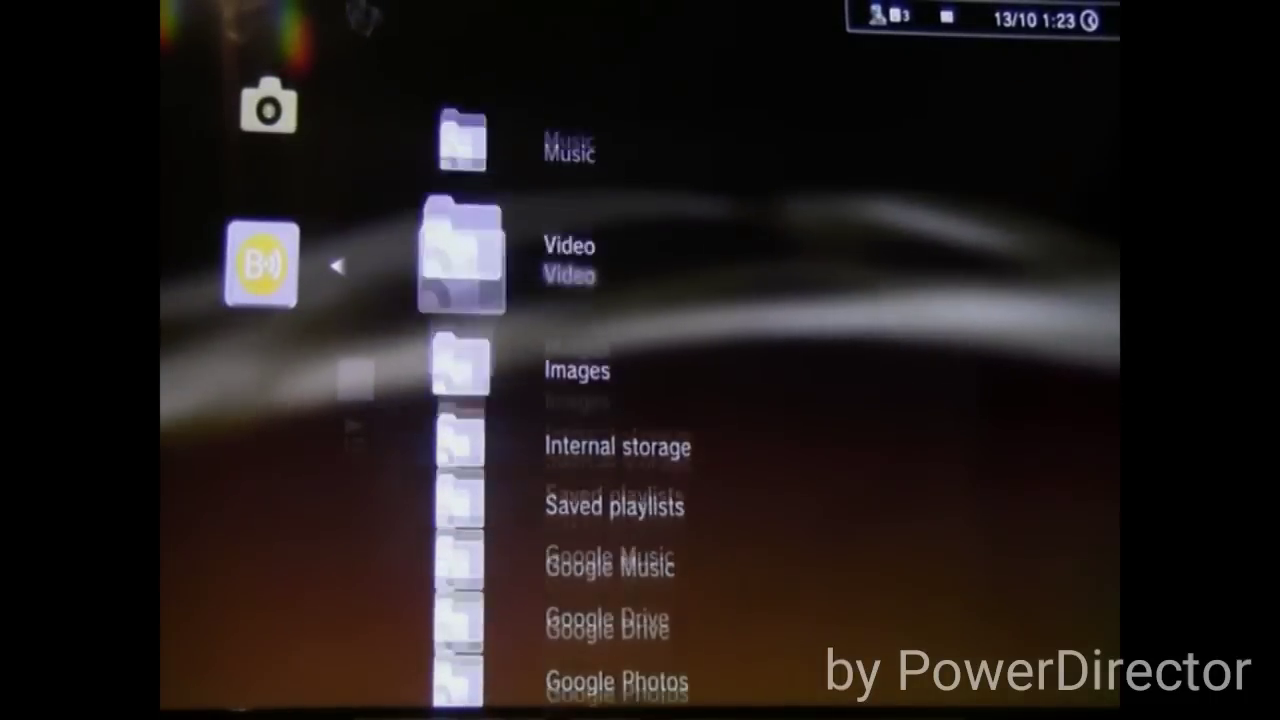
pyautogui.press('Down')
pyautogui.press('Down')
pyautogui.press('Return')
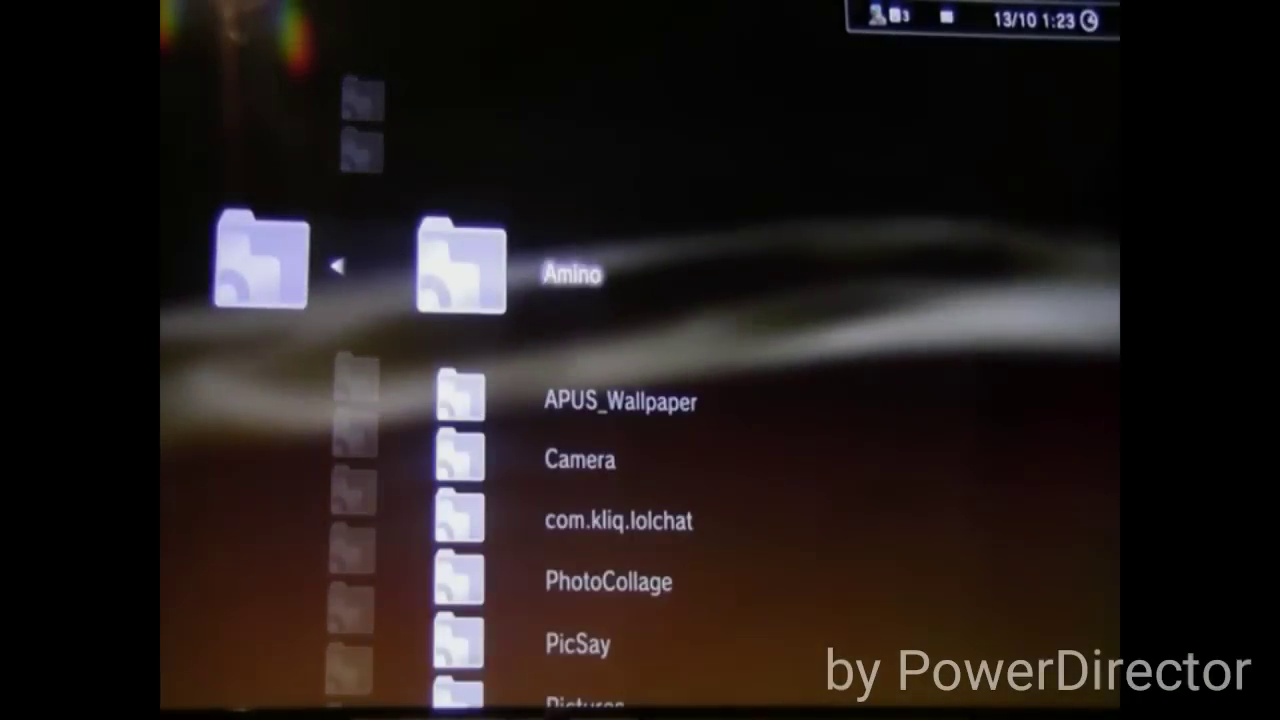
pyautogui.press('Down')
pyautogui.press('Down')
pyautogui.press('Down')
pyautogui.press('Down')
pyautogui.press('Down')
pyautogui.press('Down')
pyautogui.press('Down')
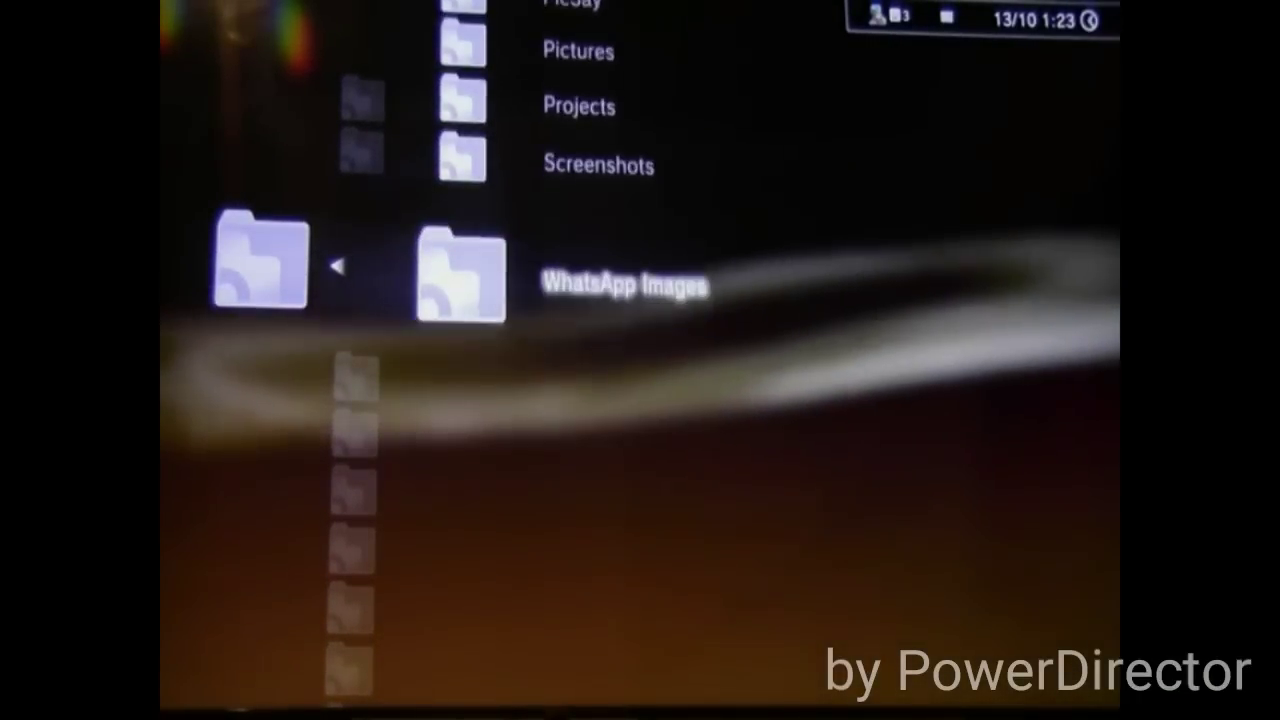
pyautogui.press('Escape')
pyautogui.press('Escape')
# Move across the Video column's list and return to the Music category
pyautogui.press('Right')
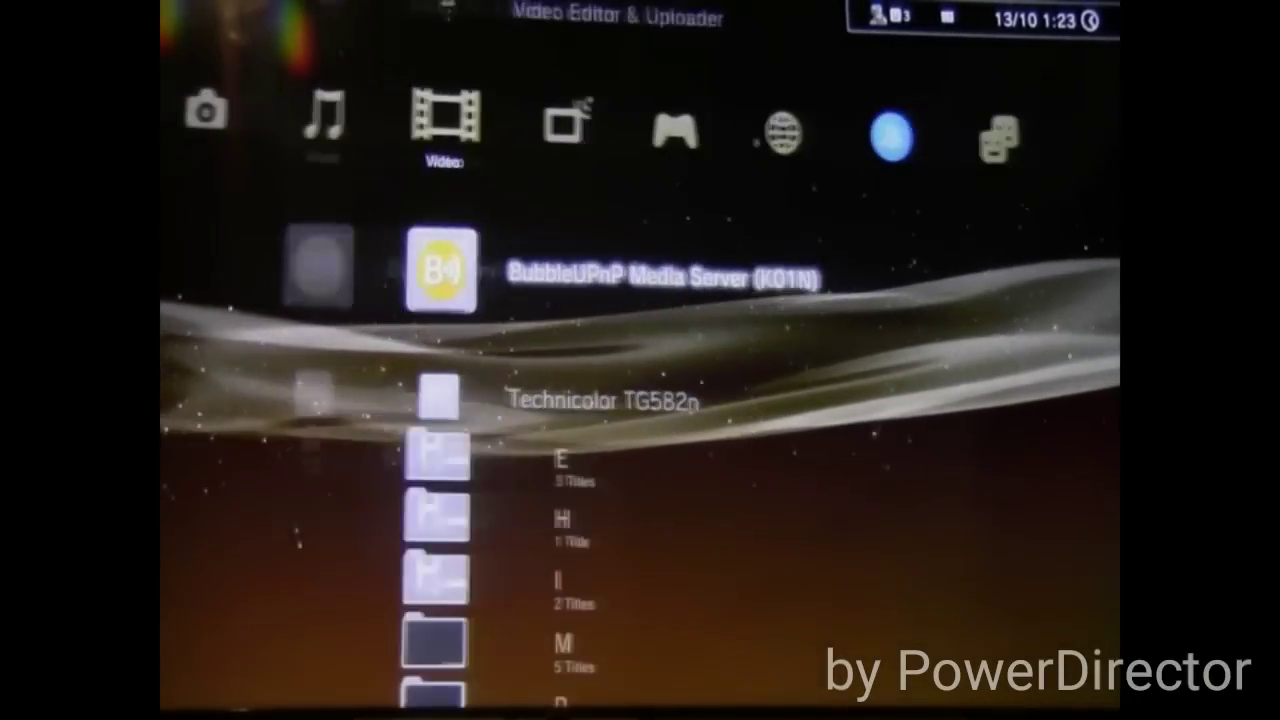
pyautogui.press('Right')
pyautogui.press('Right')
pyautogui.press('Left')
pyautogui.press('Down')
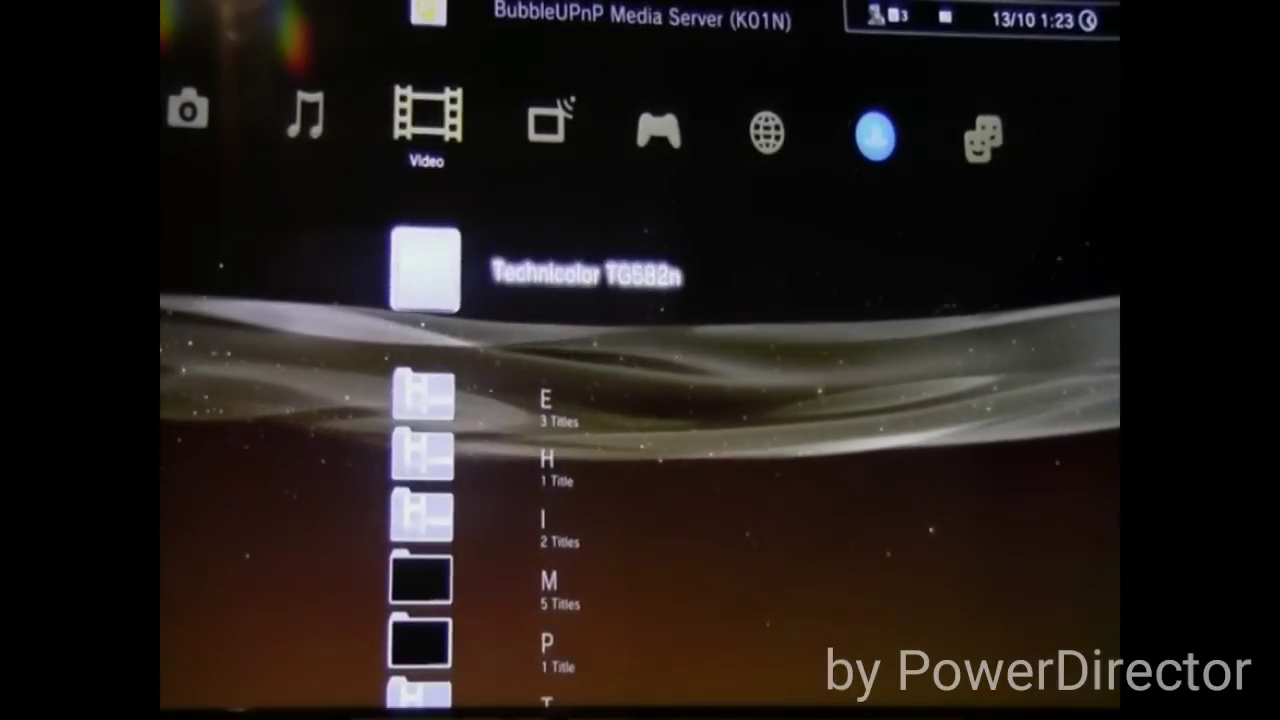
pyautogui.press('Up')
pyautogui.press('Up')
pyautogui.press('Down')
pyautogui.press('Down')
pyautogui.press('Up')
pyautogui.press('Up')
pyautogui.press('Up')
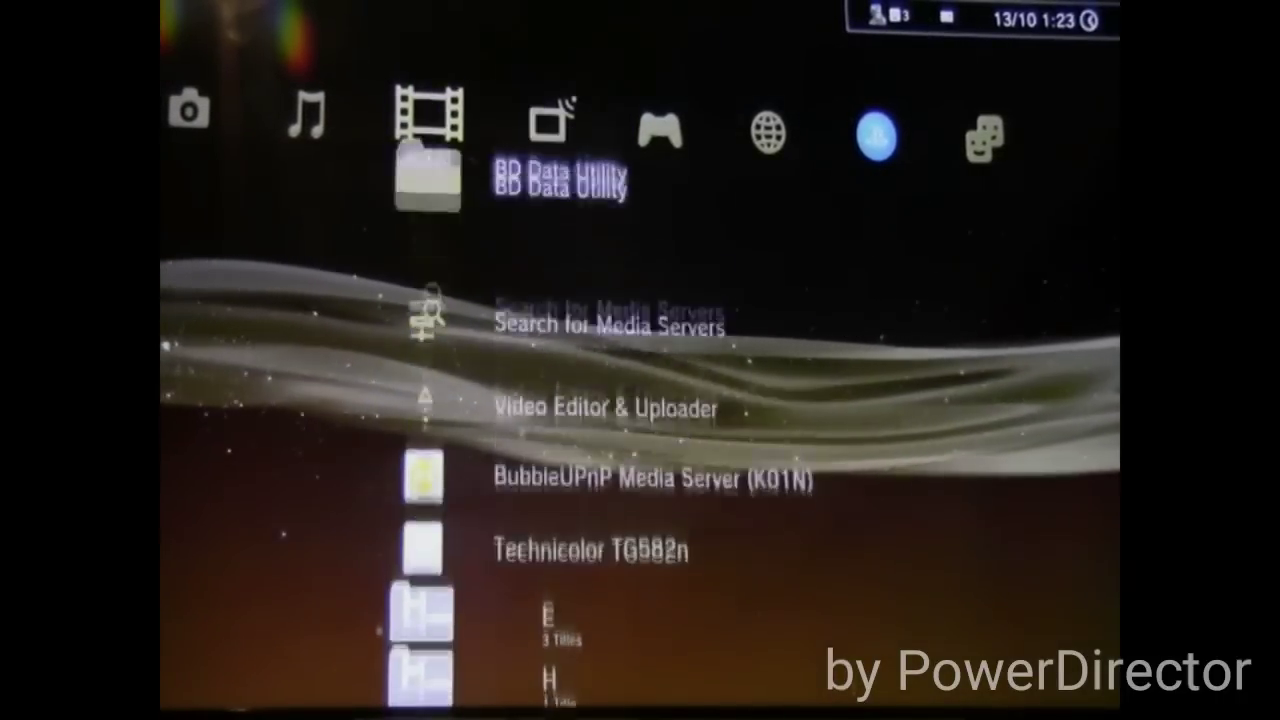
pyautogui.press('Left')
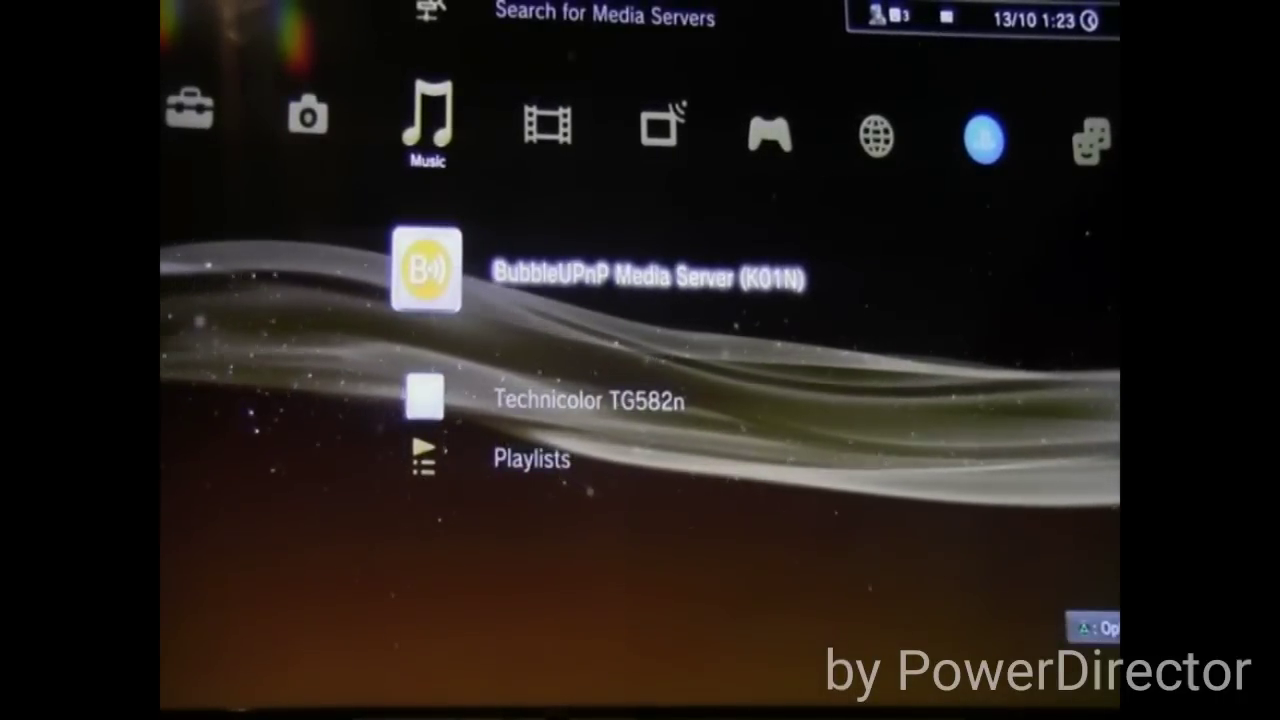